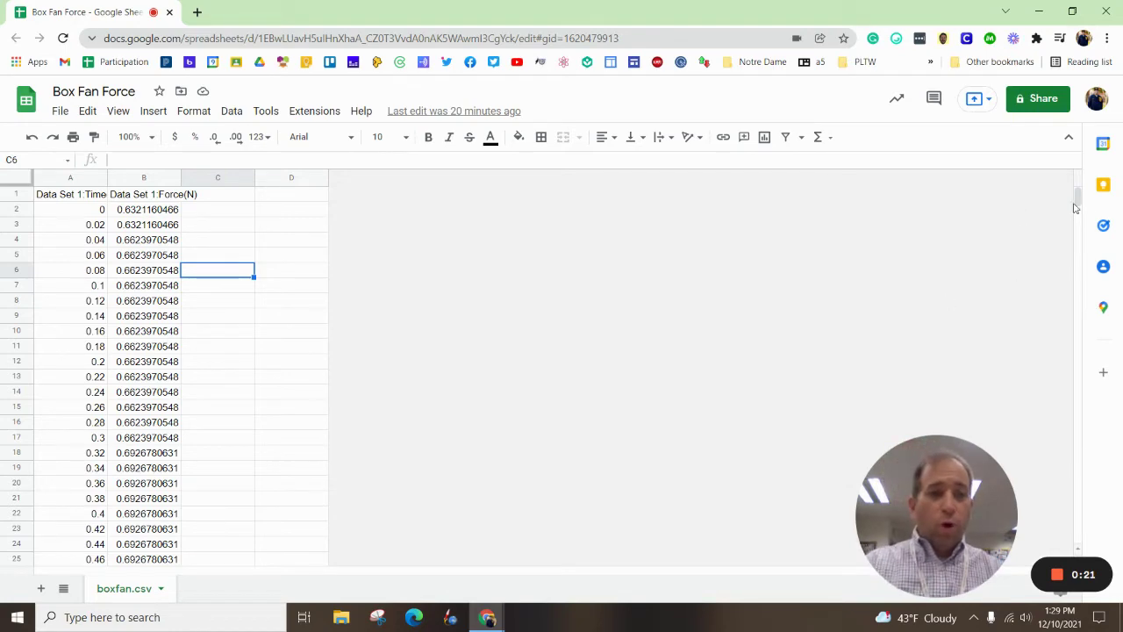
Enter the labels Minimum in D1, Max in D3 and Average in D5.
left_click_drag(1077, 198, 162, 169)
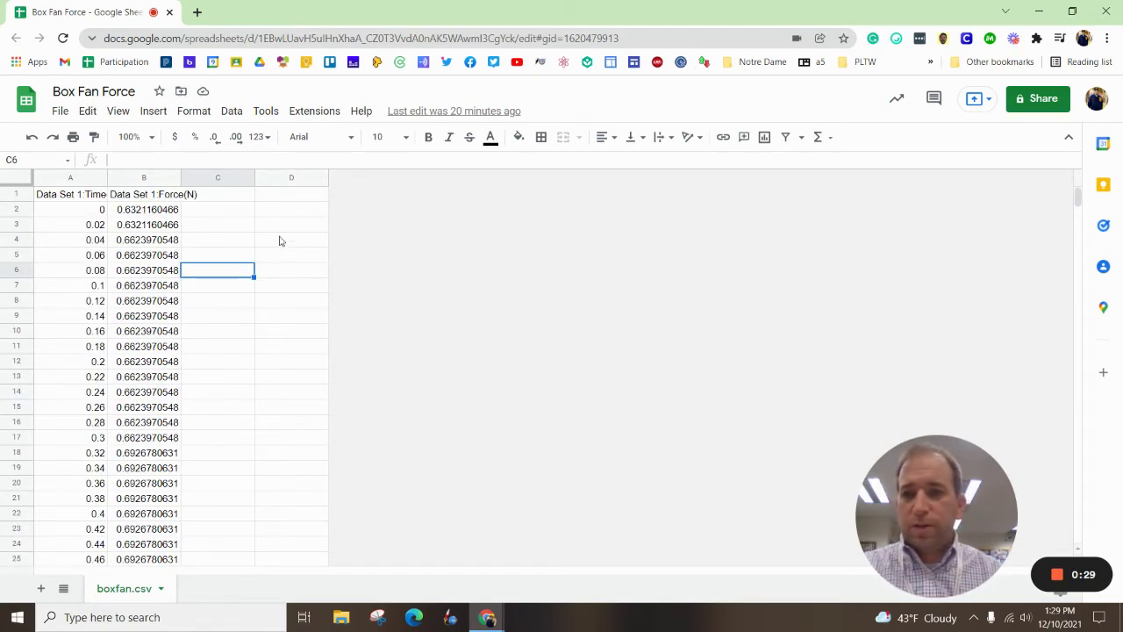
left_click(281, 200)
type("Minimum")
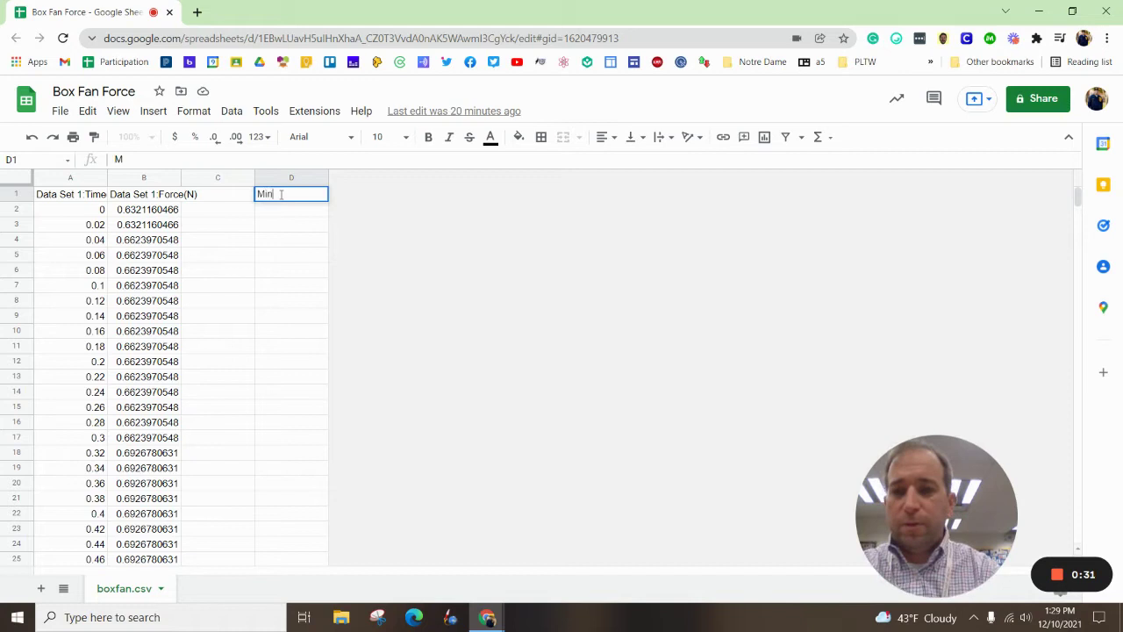
key("Return")
key("Return")
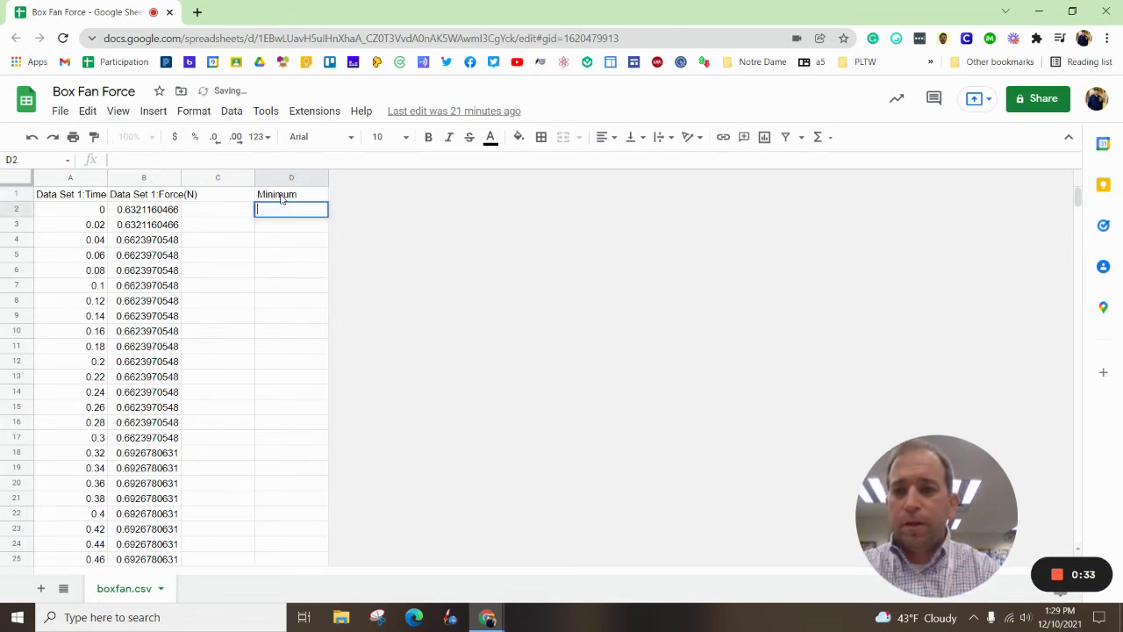
type("Max")
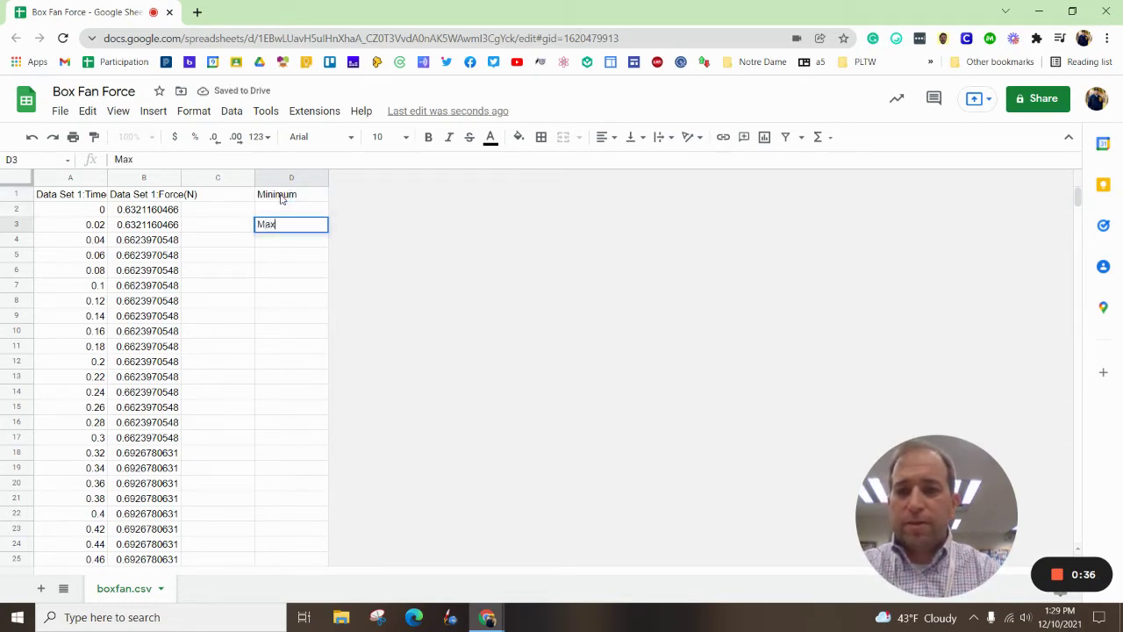
key("Return")
key("Return")
type("Average")
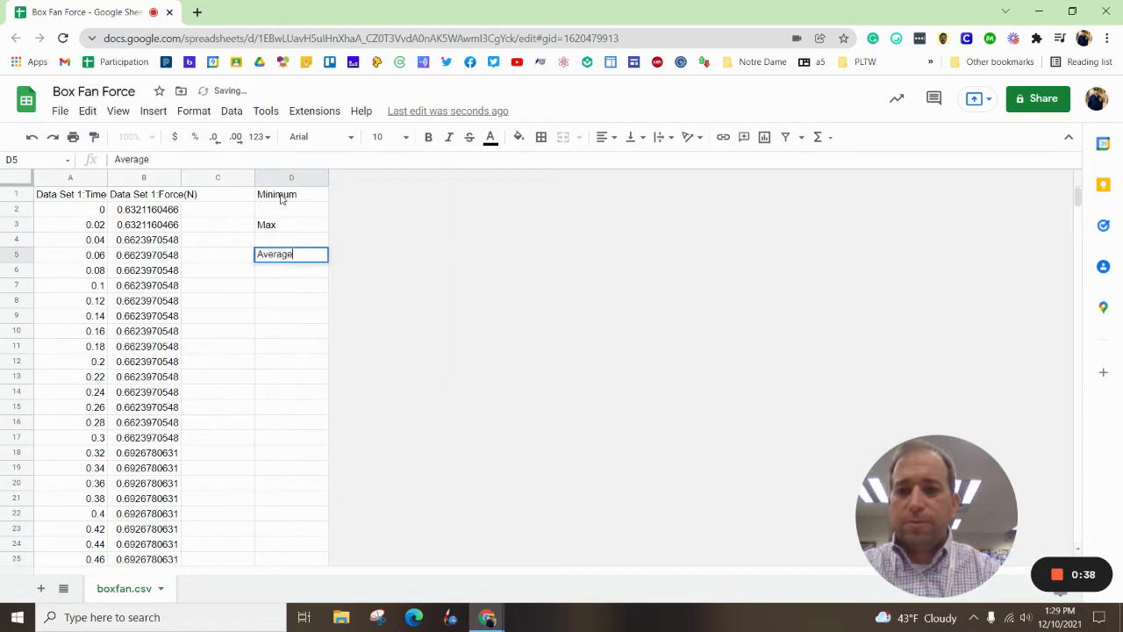
key("Return")
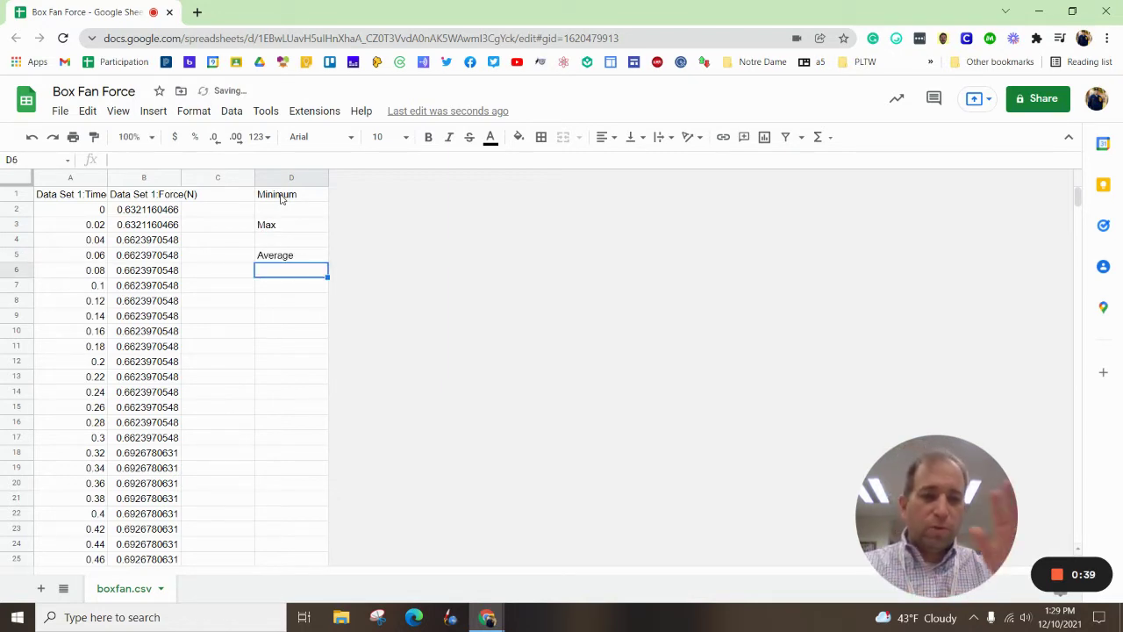
Calculate the minimum force in D2 with the MIN function over all of column B.
left_click(299, 212)
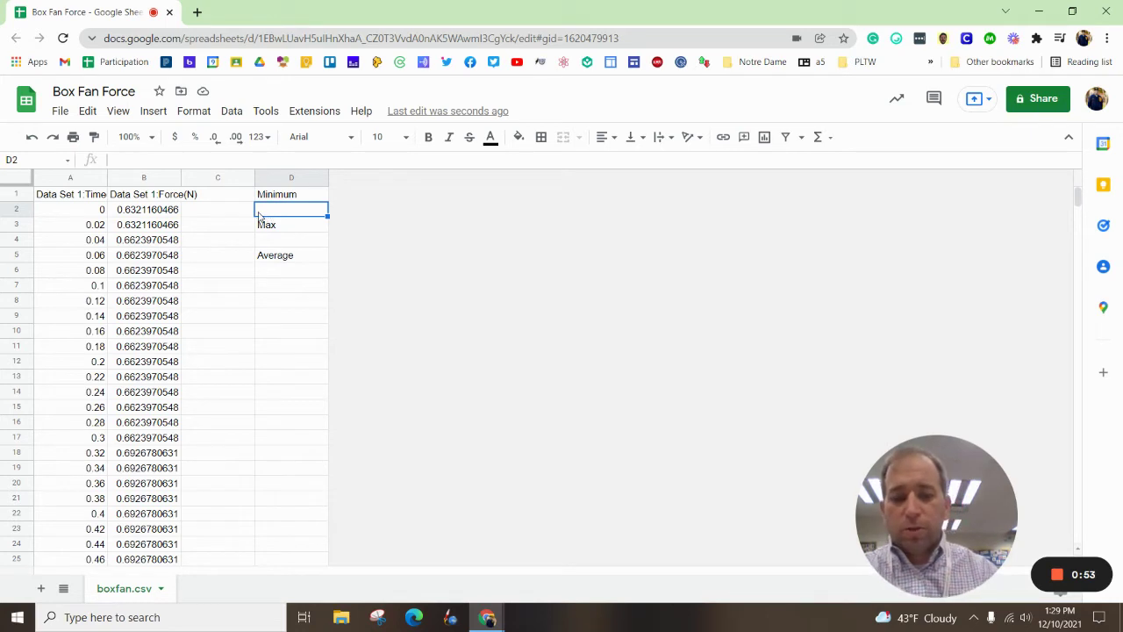
type("=min")
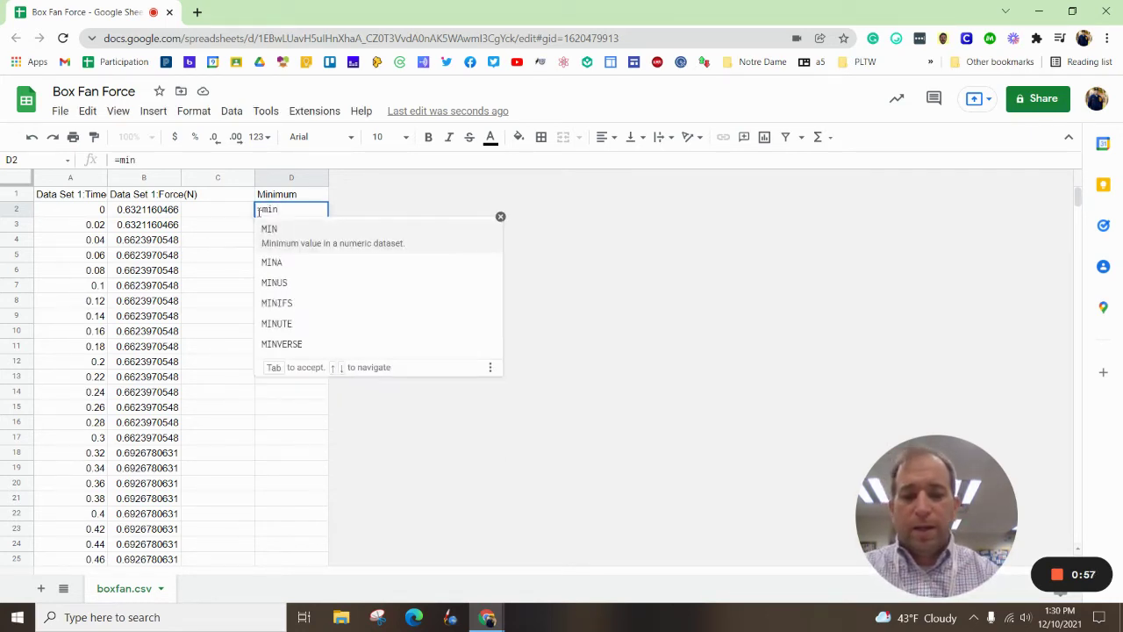
key("Tab")
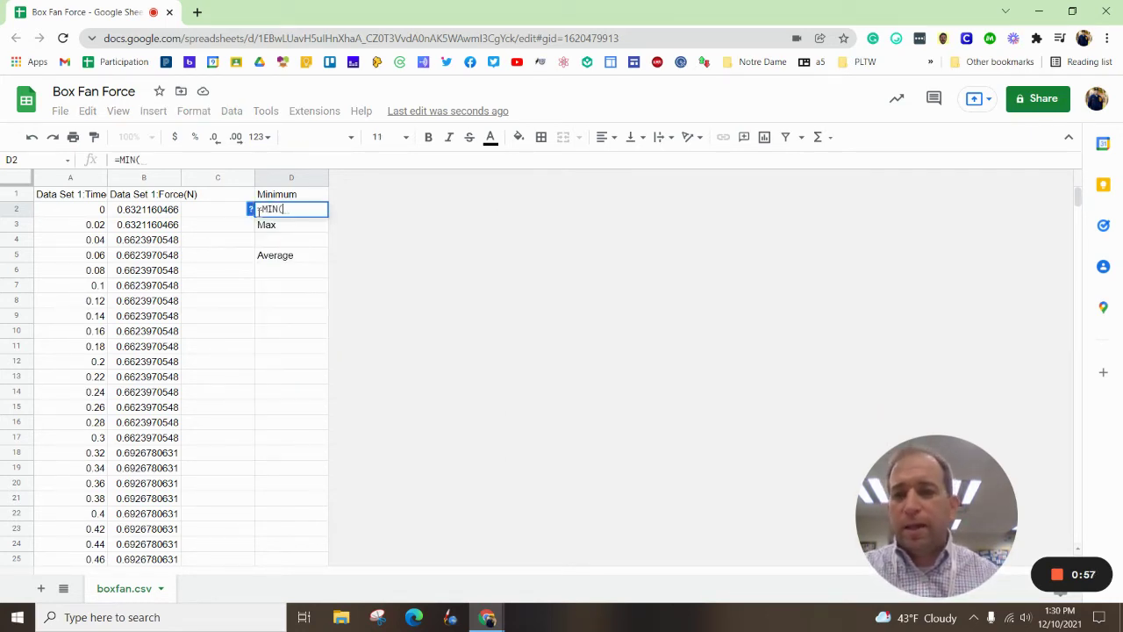
left_click(146, 178)
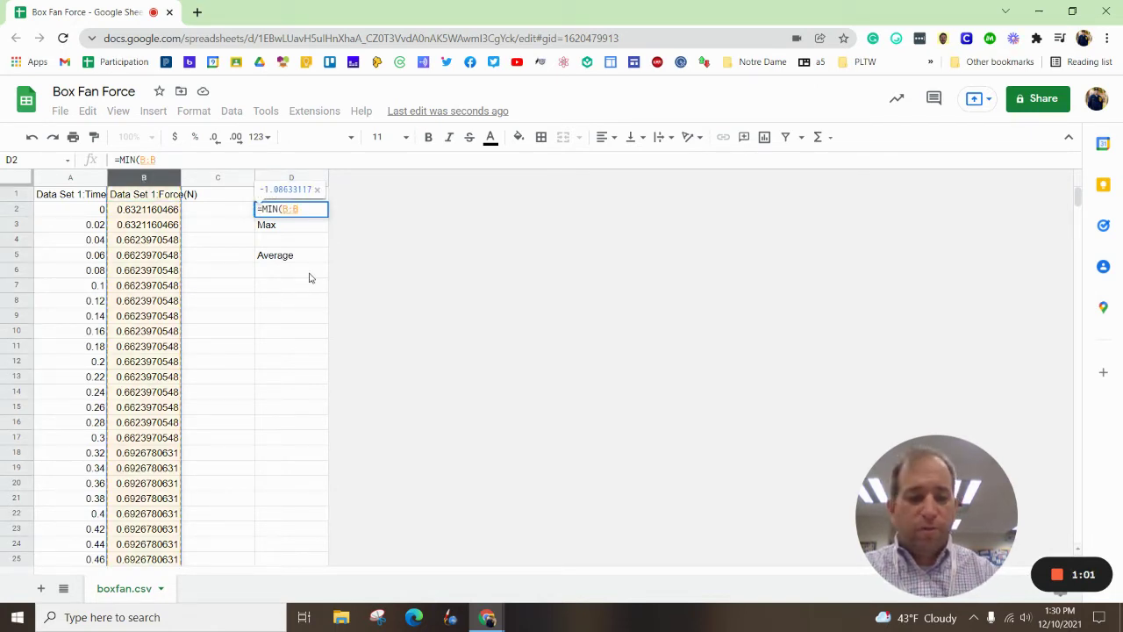
key("Return")
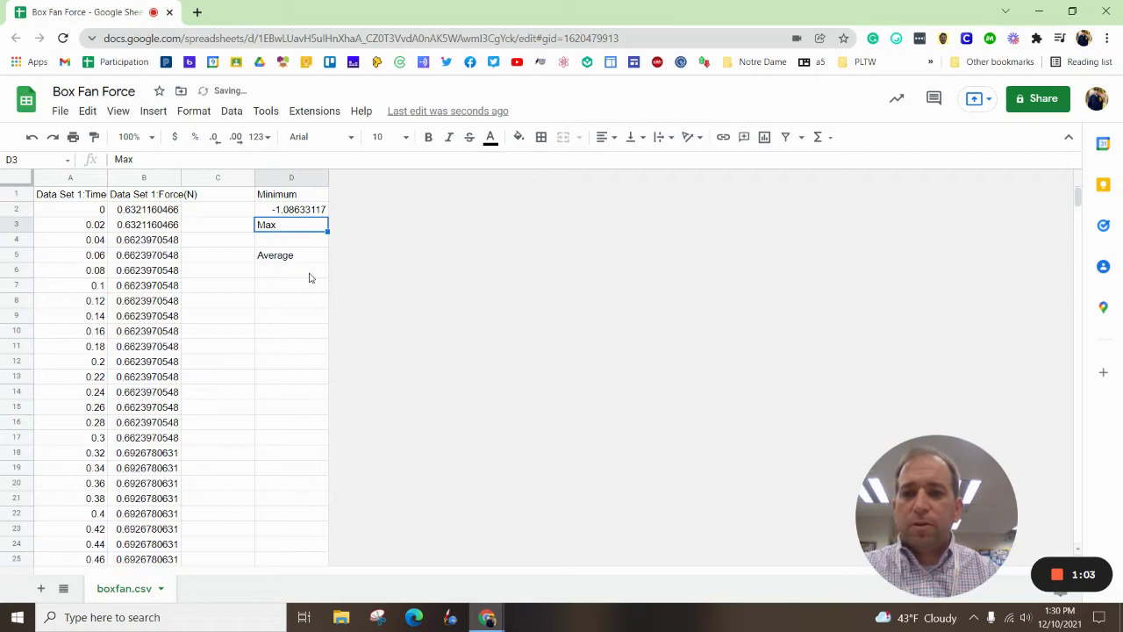
Calculate the maximum force in D4 with the MAX function over all of column B.
scroll(140, 343, "down", 4)
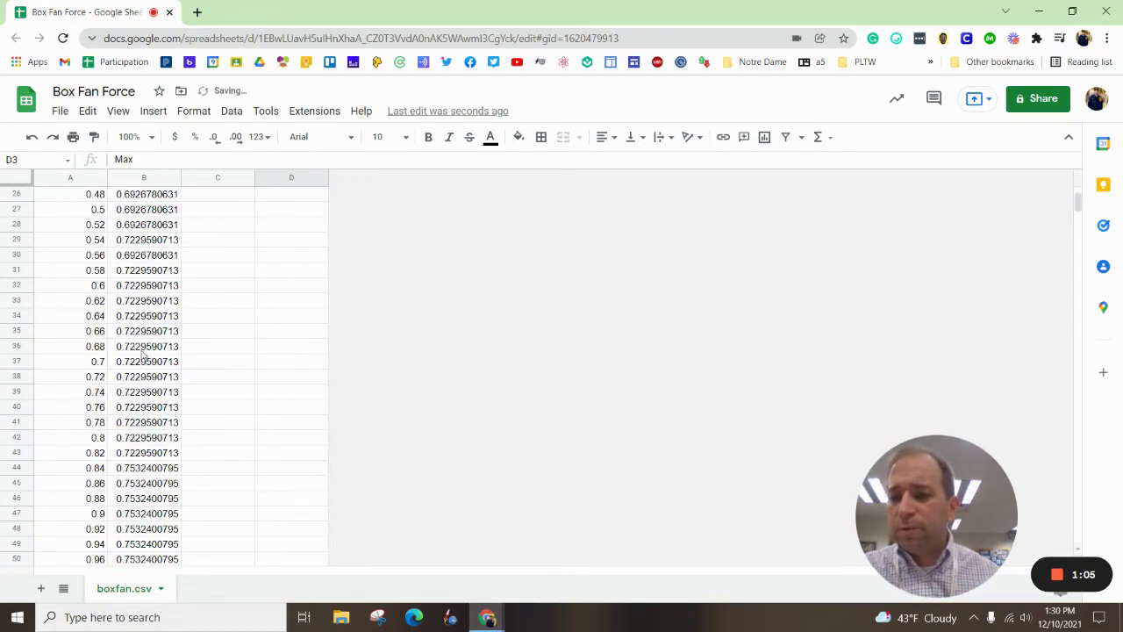
scroll(143, 345, "up", 4)
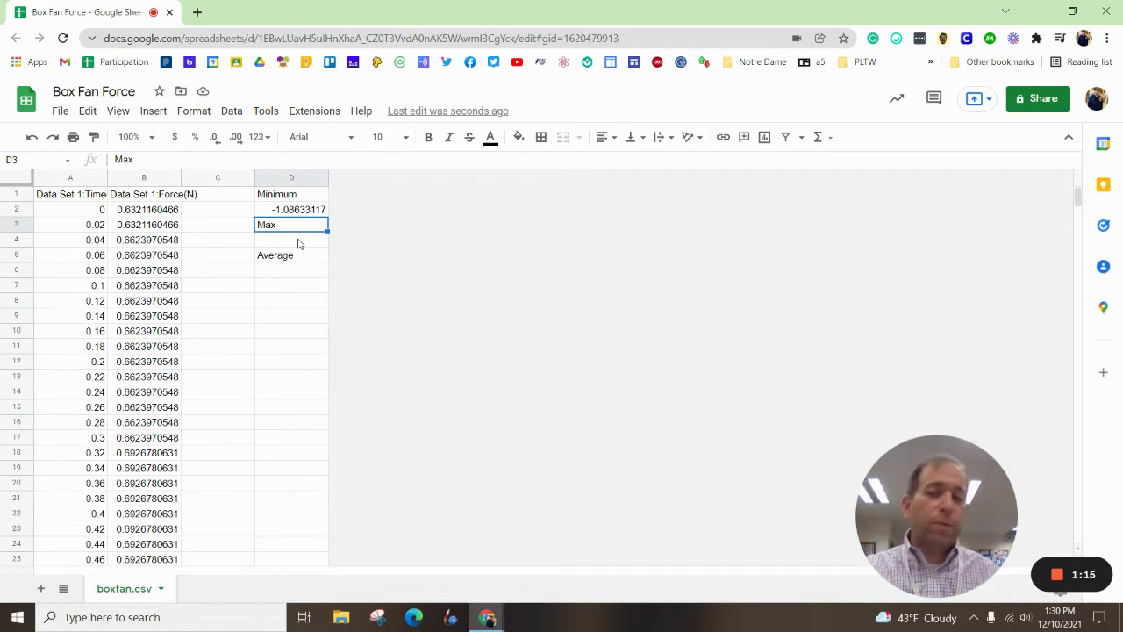
left_click(293, 244)
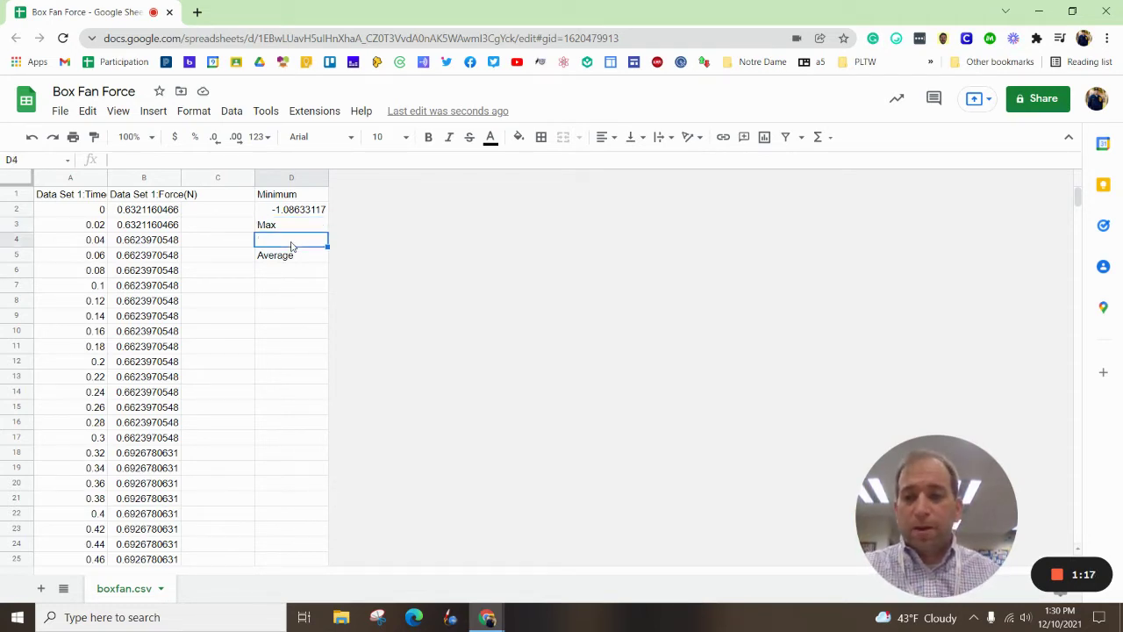
type("=max")
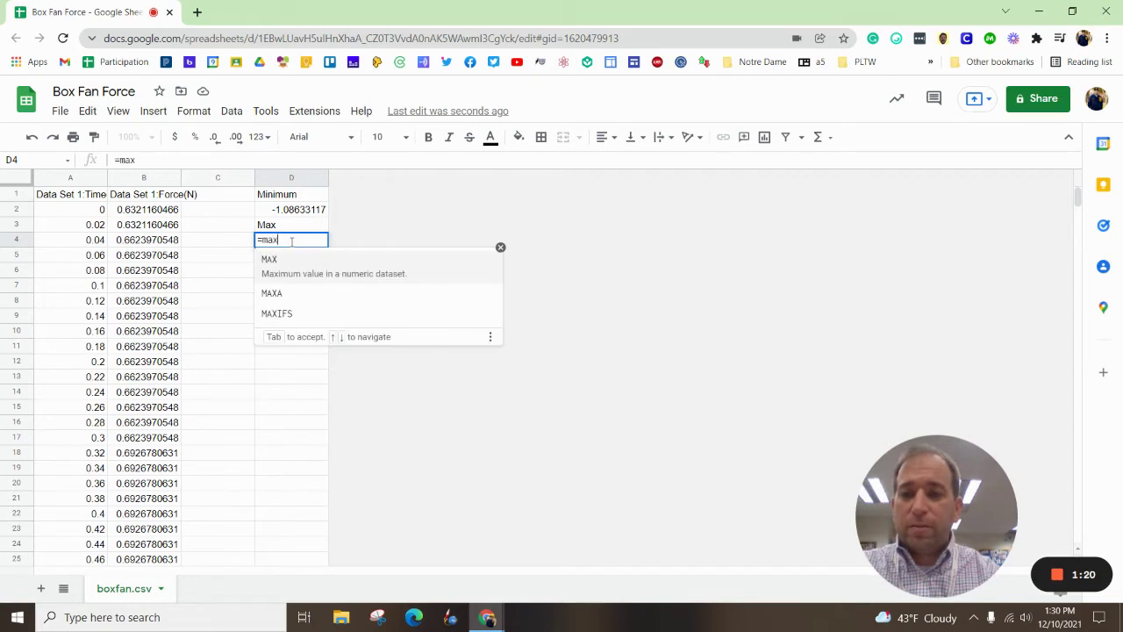
key("Tab")
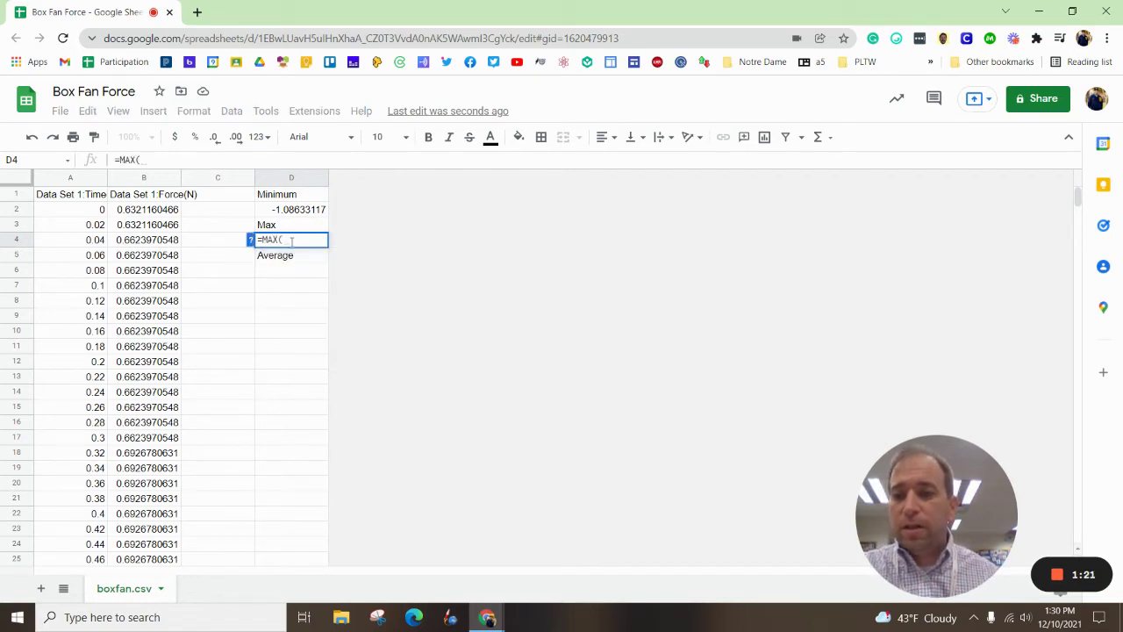
left_click(134, 179)
key("Return")
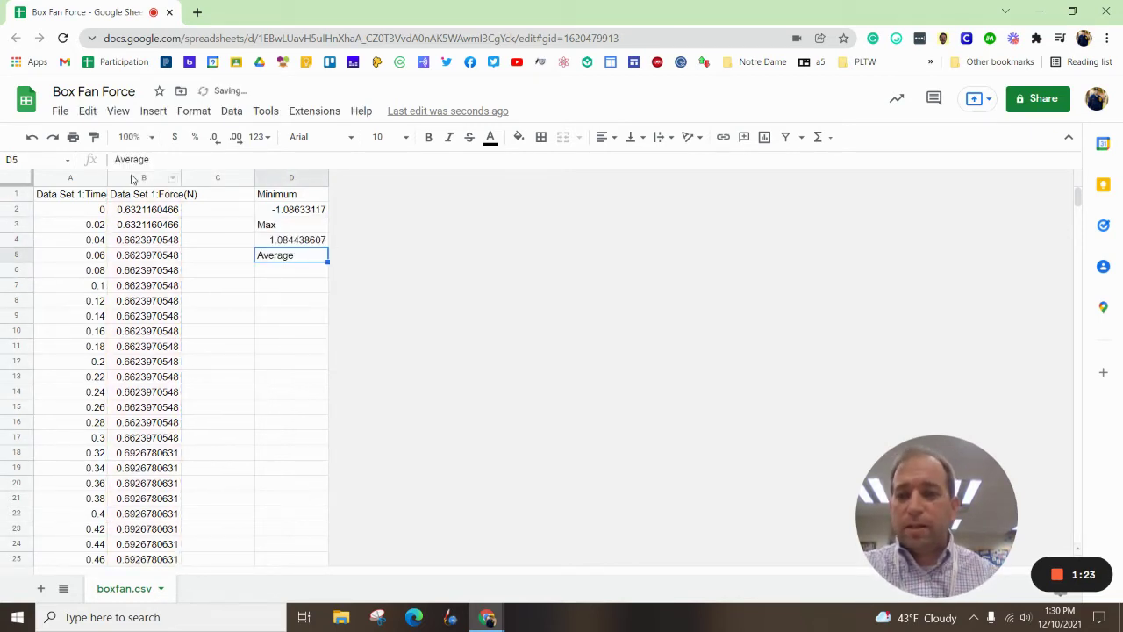
Calculate the average force in D6 with the AVERAGE function over all of column B.
left_click(296, 275)
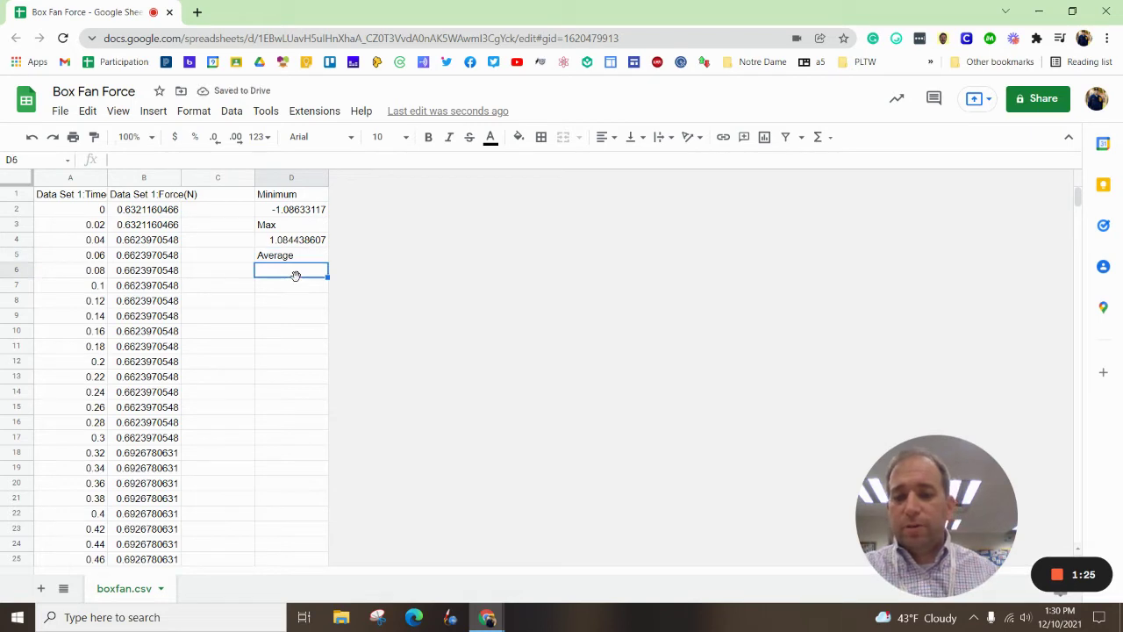
type("=av")
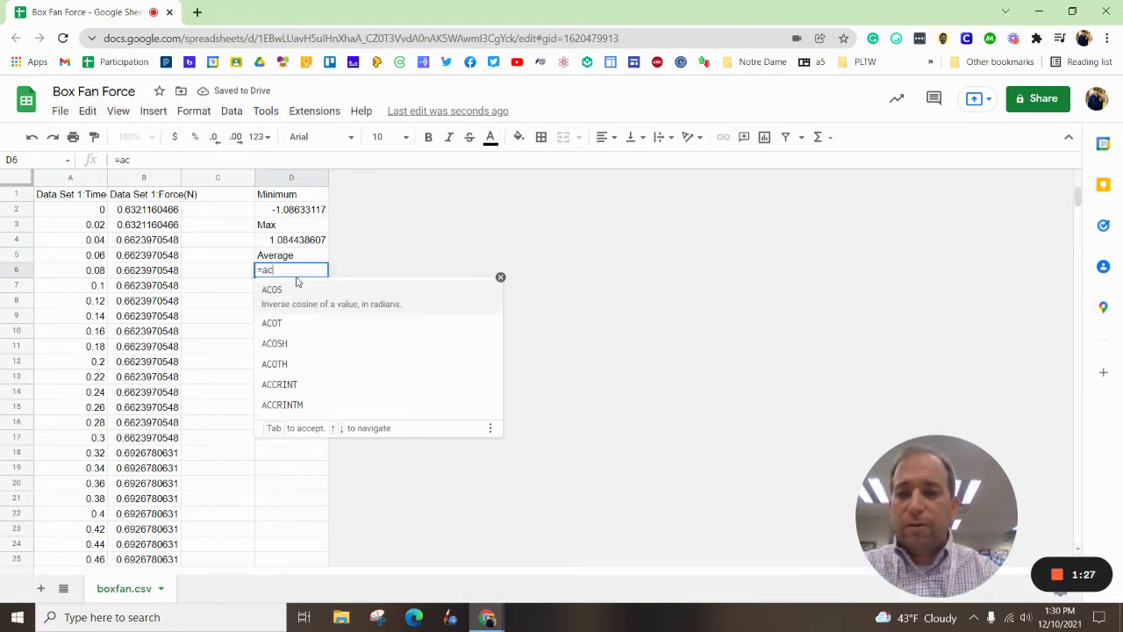
type("er")
key("Tab")
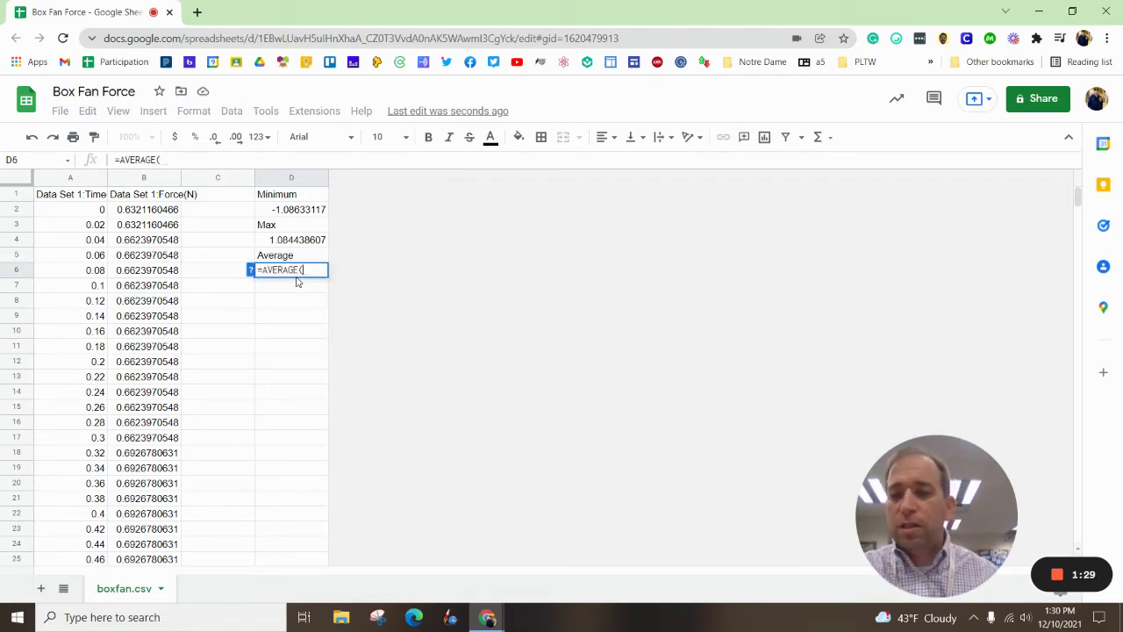
left_click(148, 180)
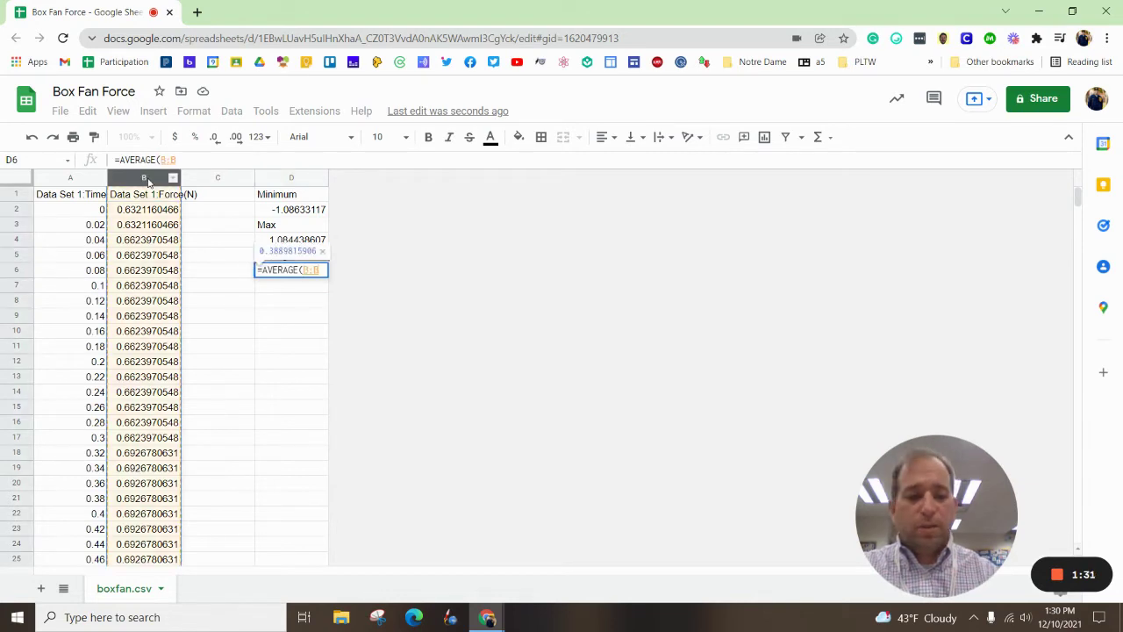
key("Return")
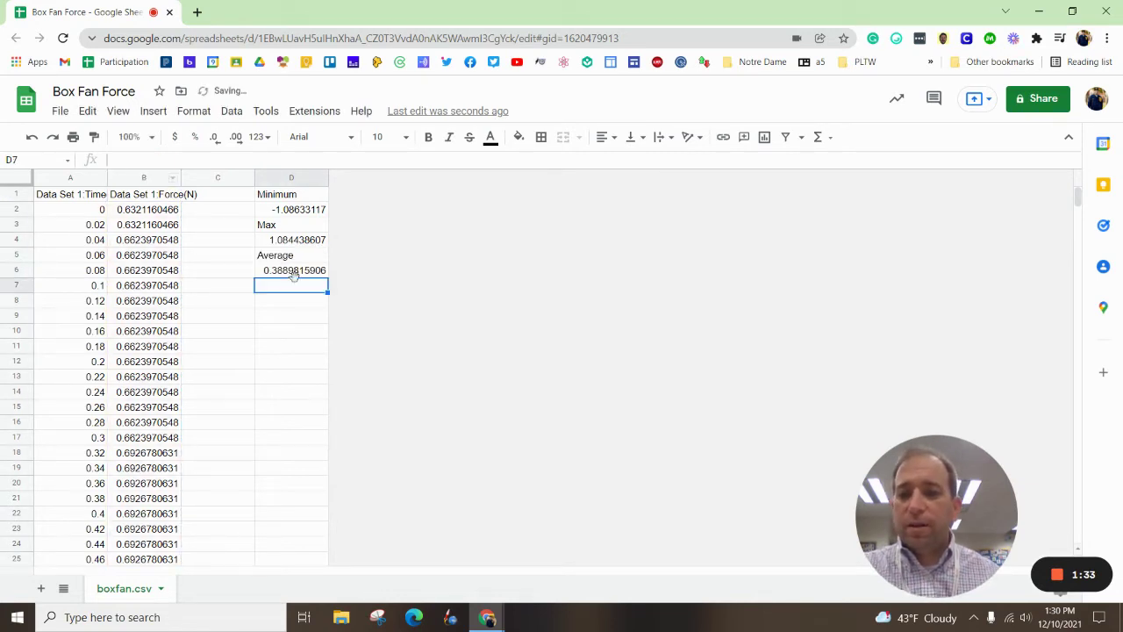
Reduce the number format of column D to four decimal places.
left_click(289, 172)
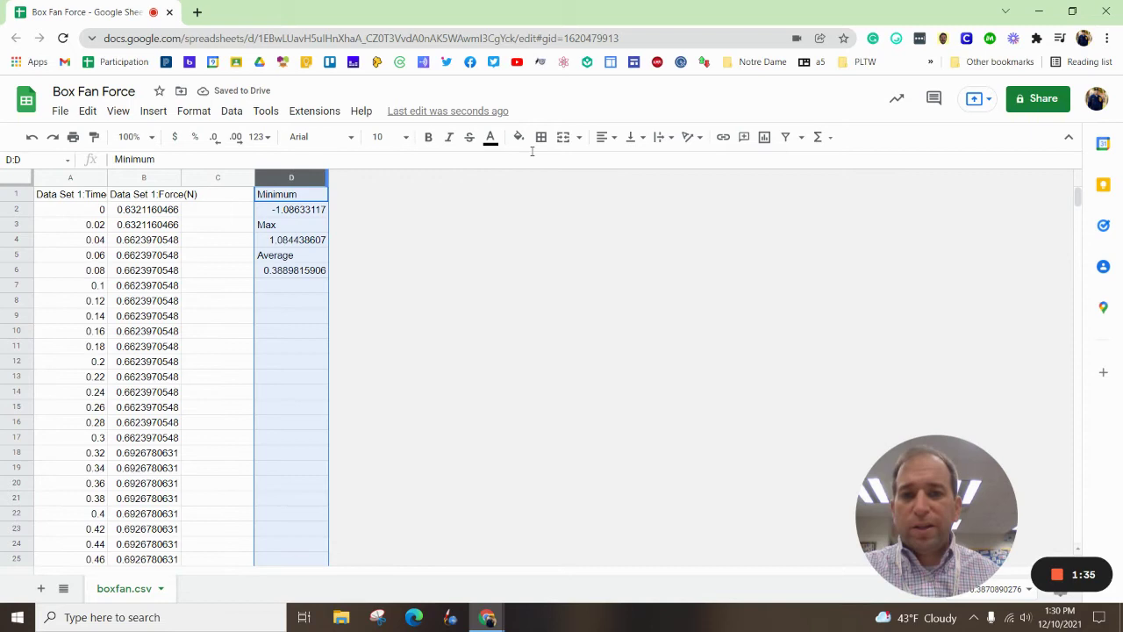
left_click(217, 141)
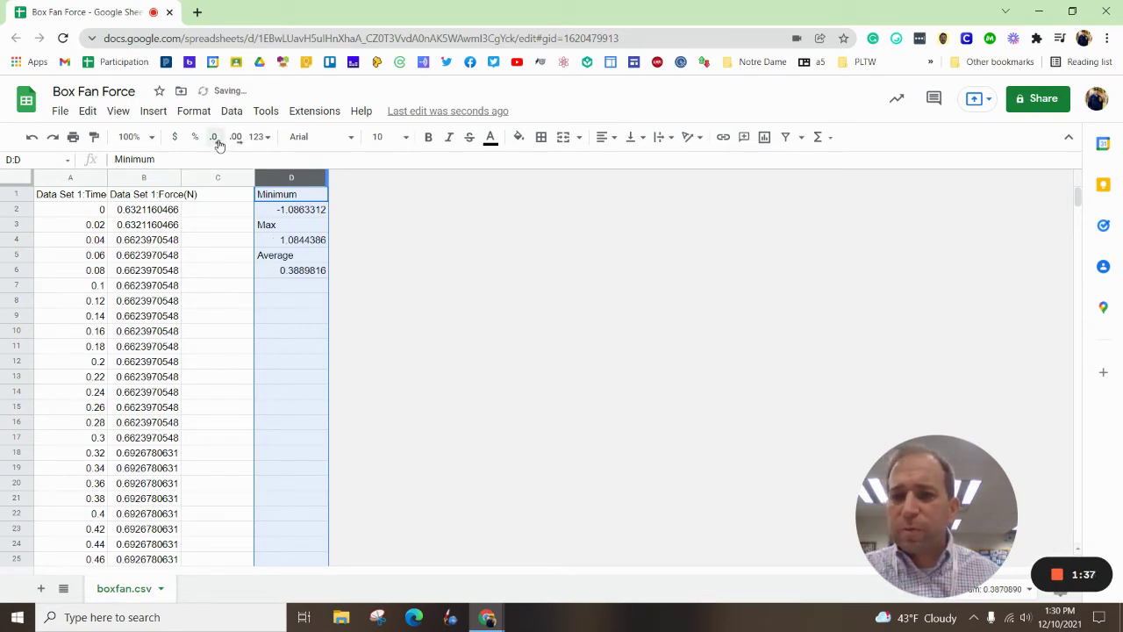
left_click(219, 143)
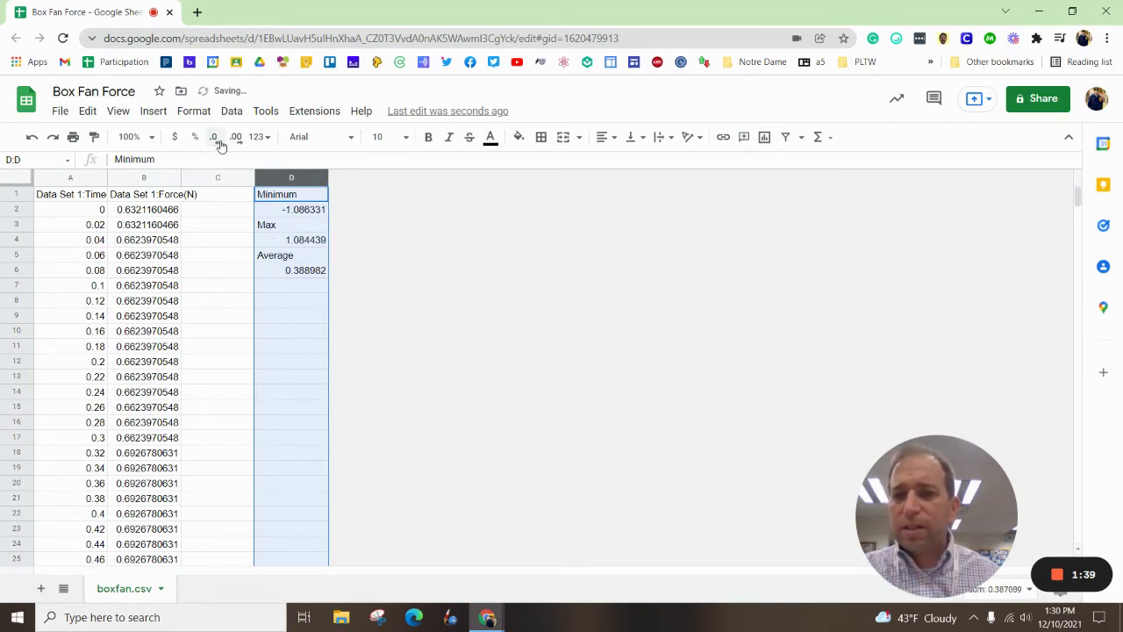
left_click(219, 143)
left_click(219, 143)
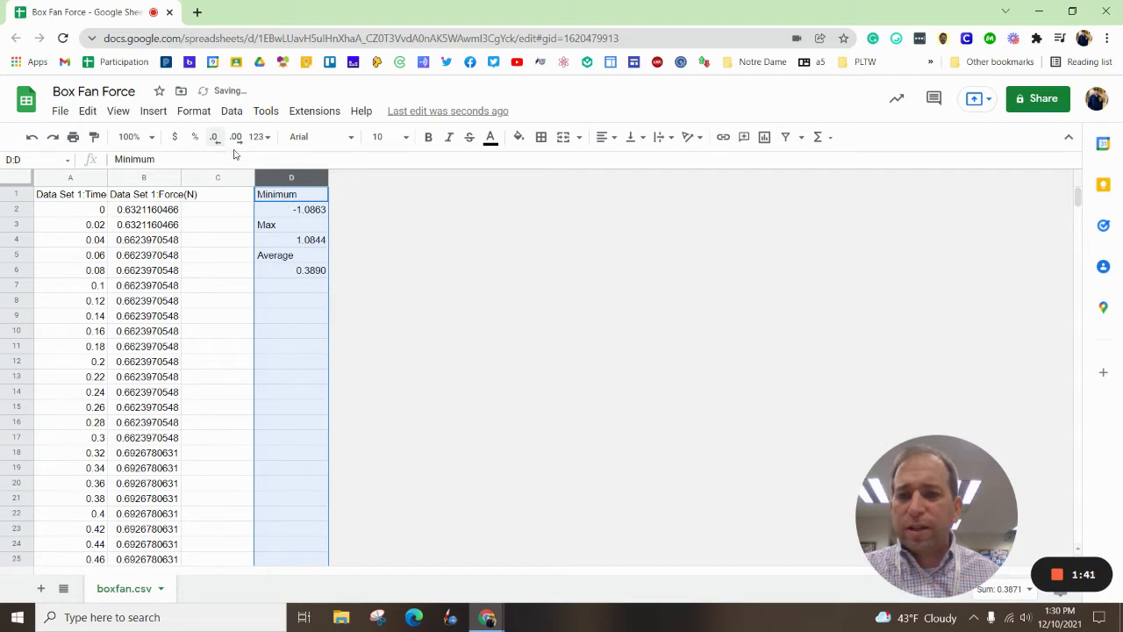
left_click(294, 331)
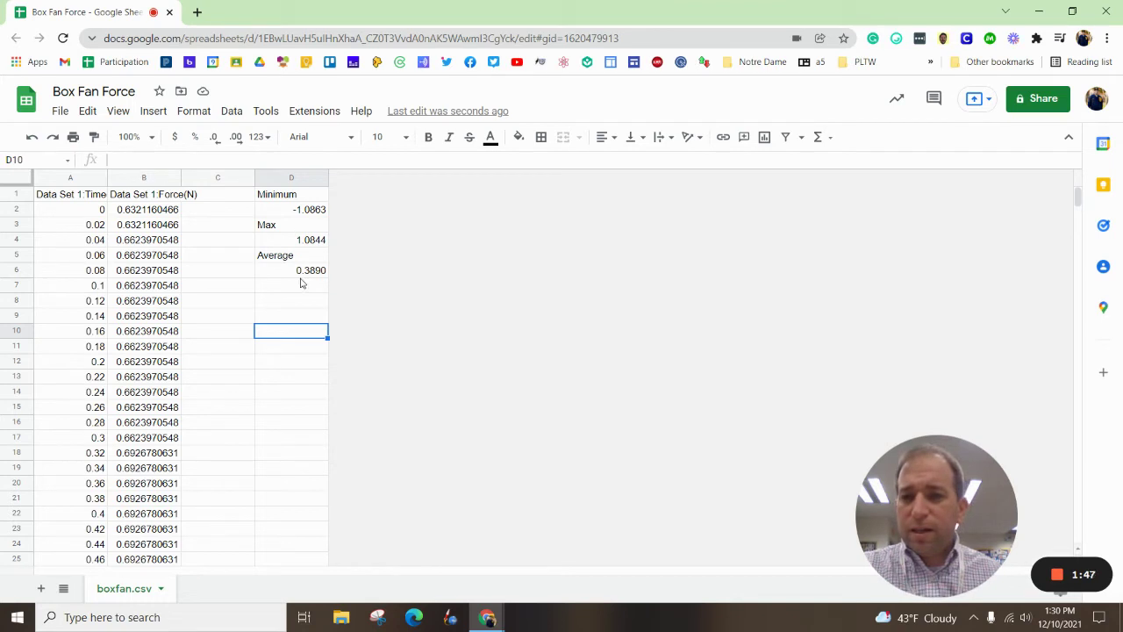
Enter the label Difference in D7 and calculate maximum minus minimum in D8 with =D4-D2.
left_click(290, 292)
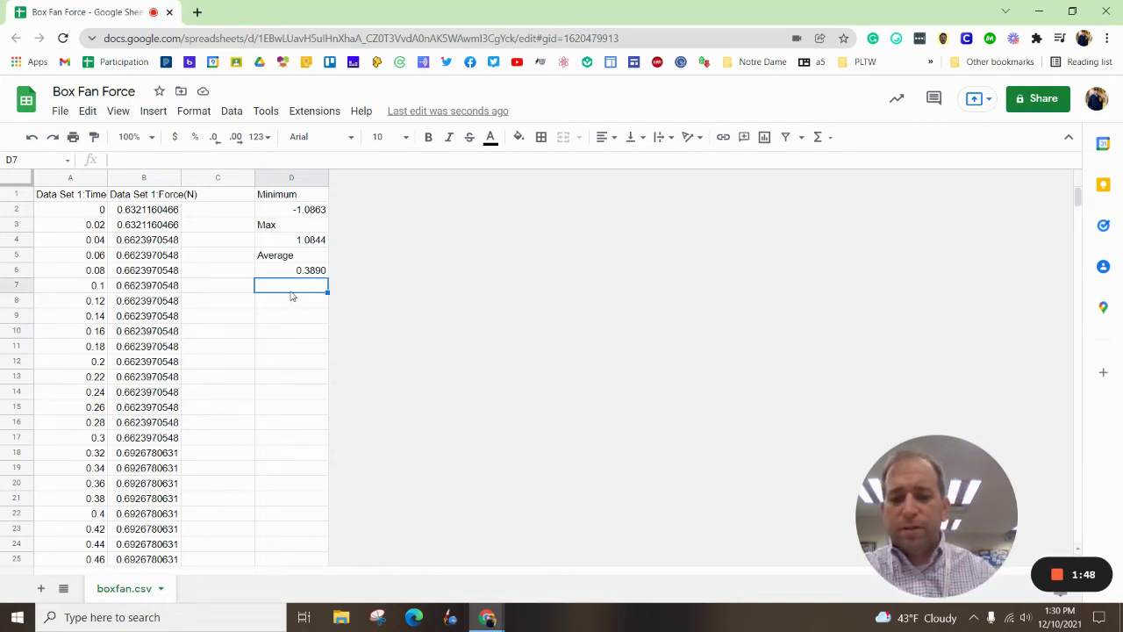
type("Difference")
key("Return")
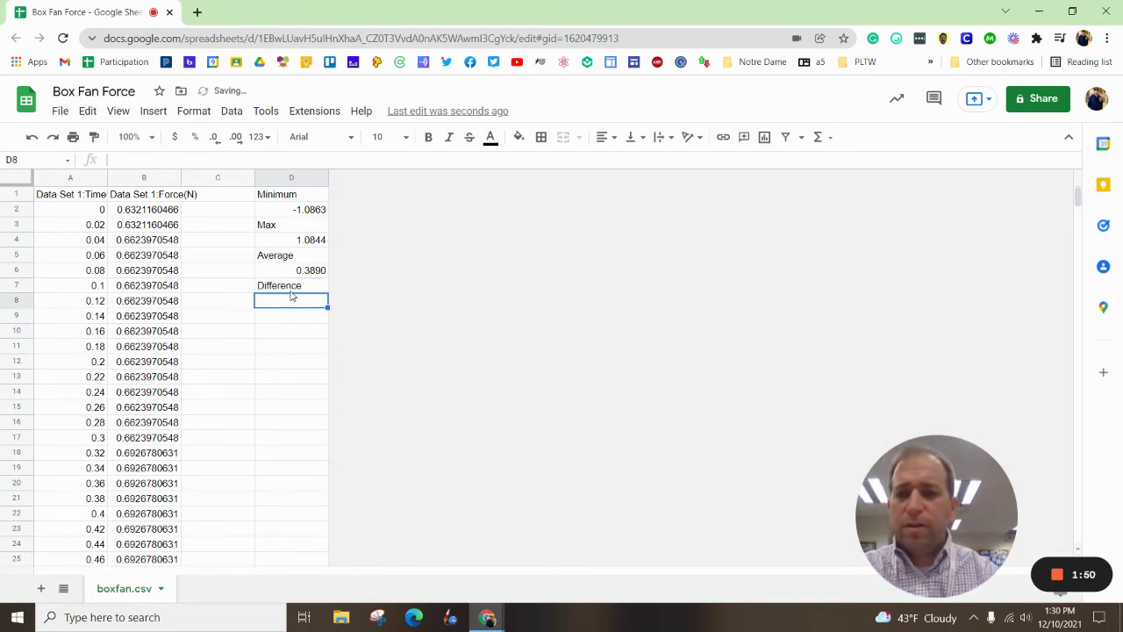
type("=")
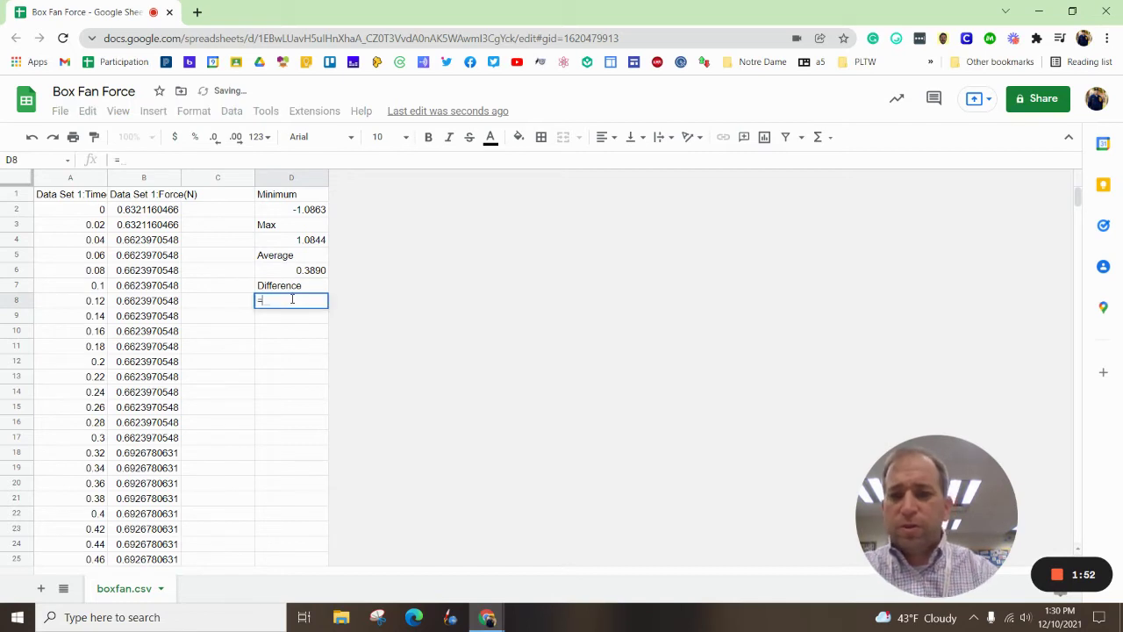
left_click(307, 229)
left_click(309, 241)
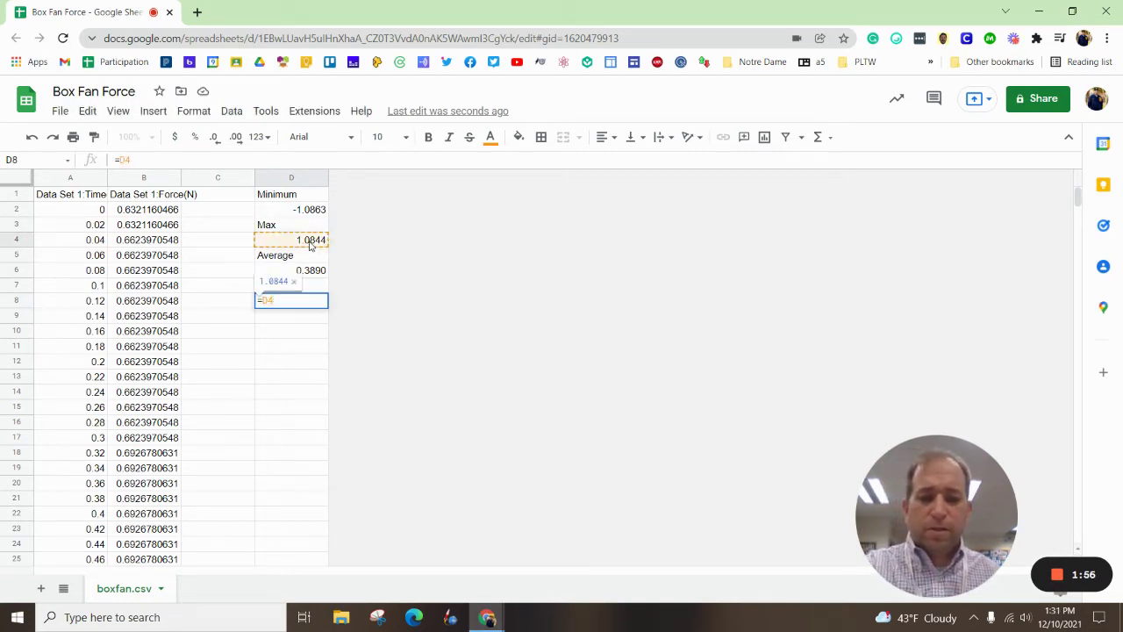
type("-")
left_click(316, 211)
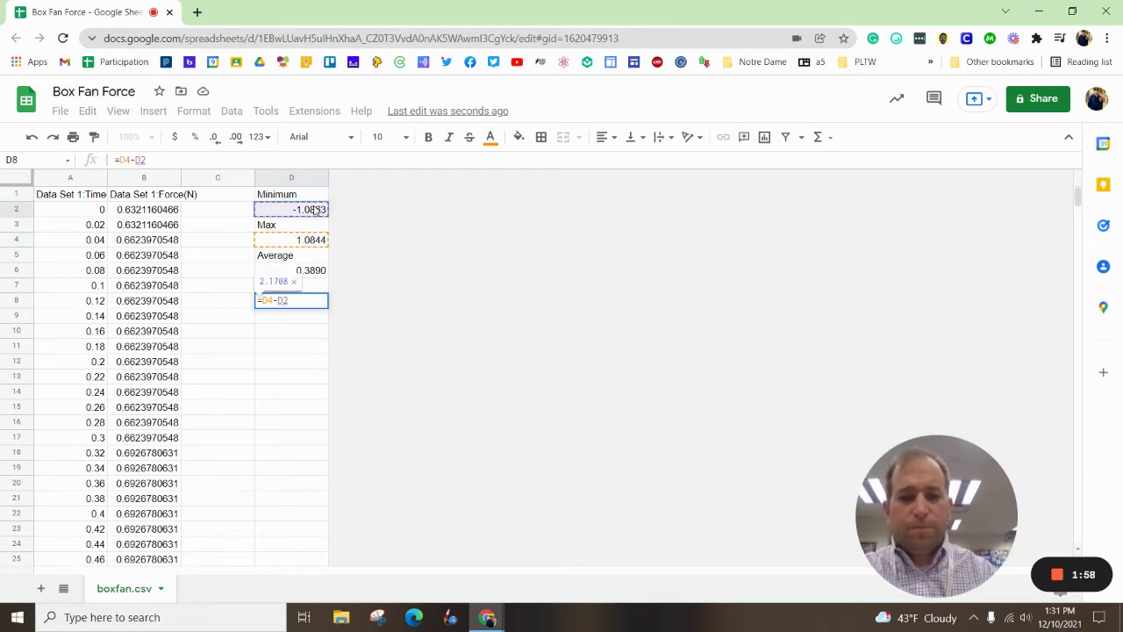
key("Return")
left_click(272, 362)
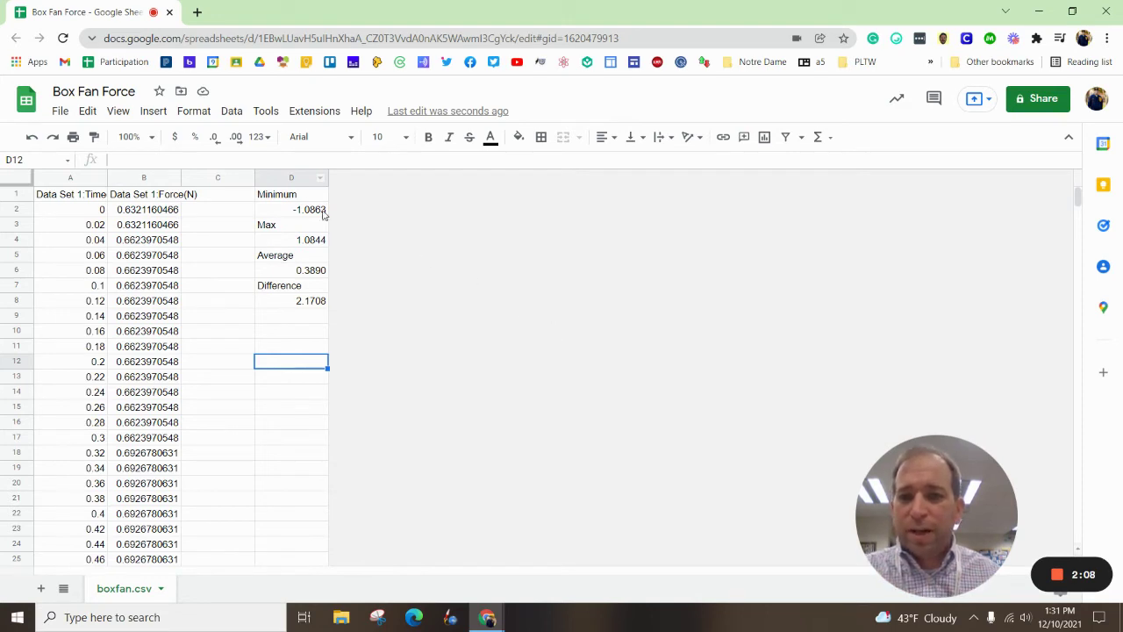
Add four empty columns, E through H, after the summary statistics in column D.
right_click(289, 177)
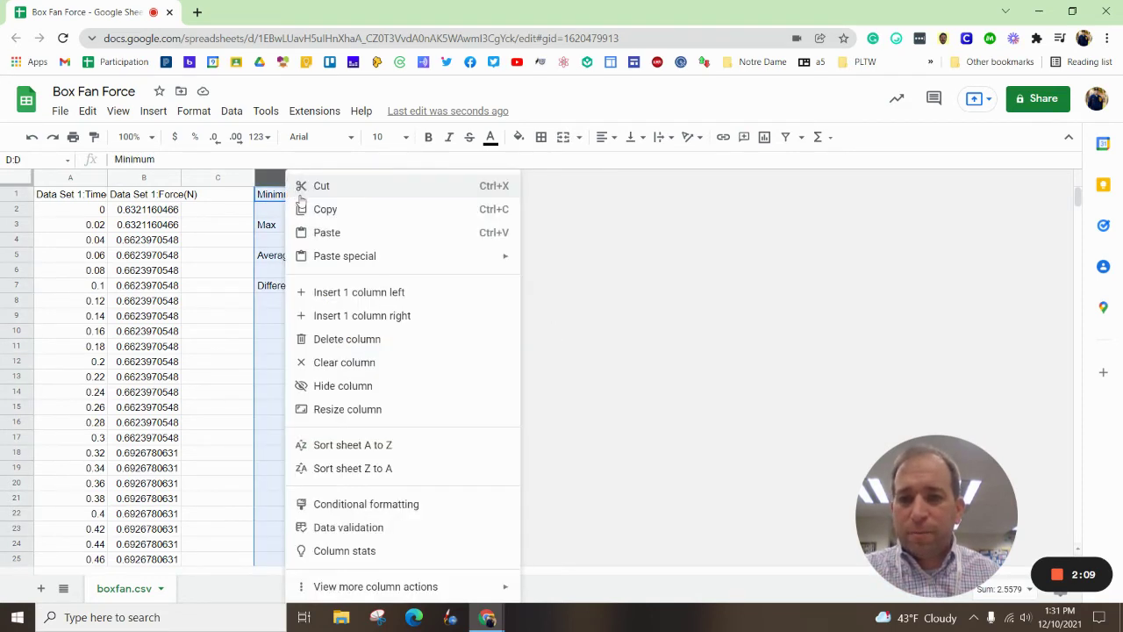
left_click(358, 315)
right_click(349, 179)
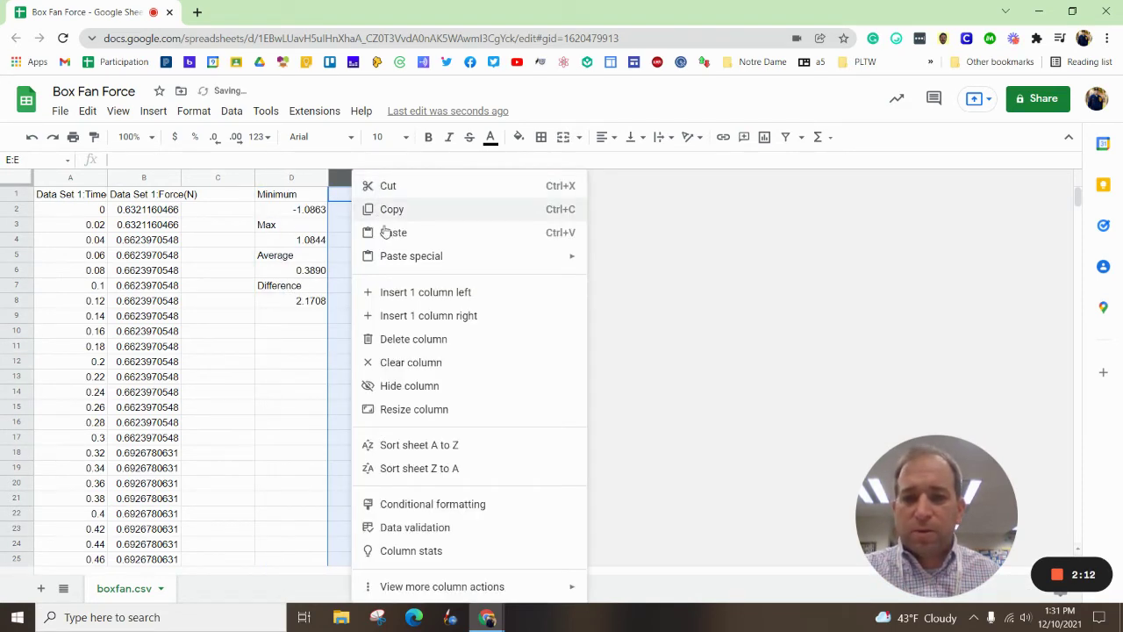
left_click(409, 315)
right_click(414, 180)
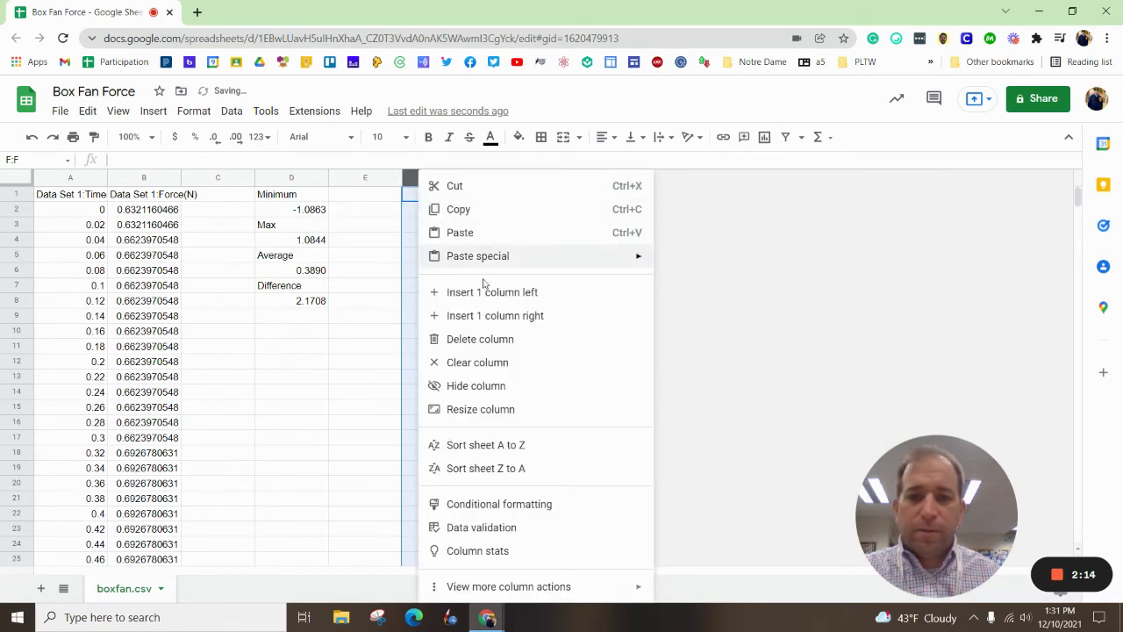
left_click(465, 314)
right_click(507, 180)
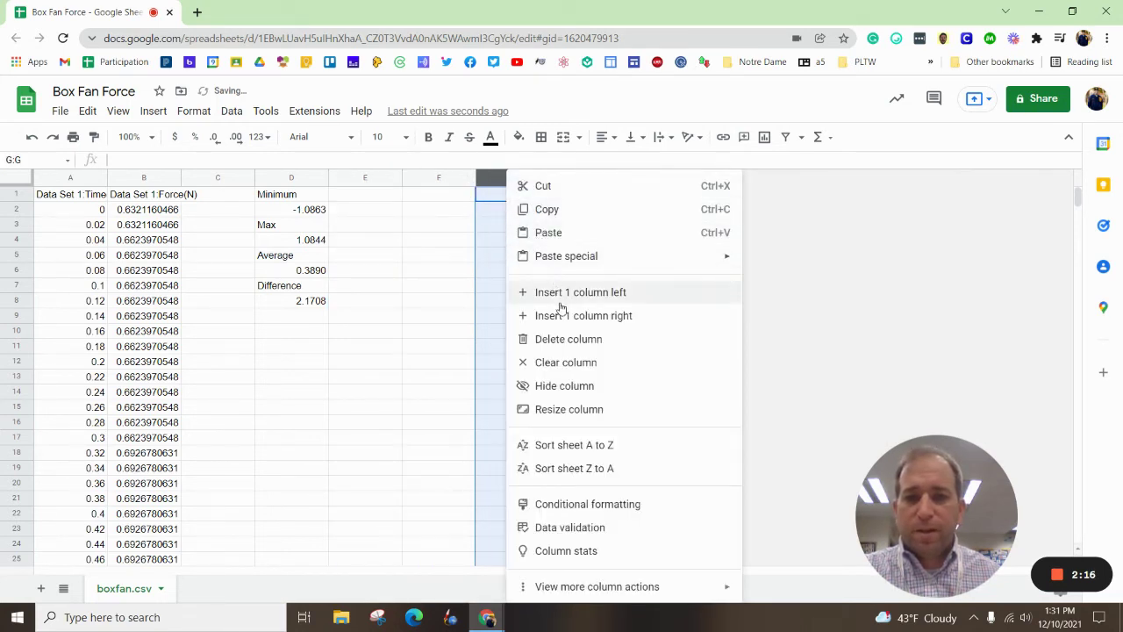
left_click(569, 316)
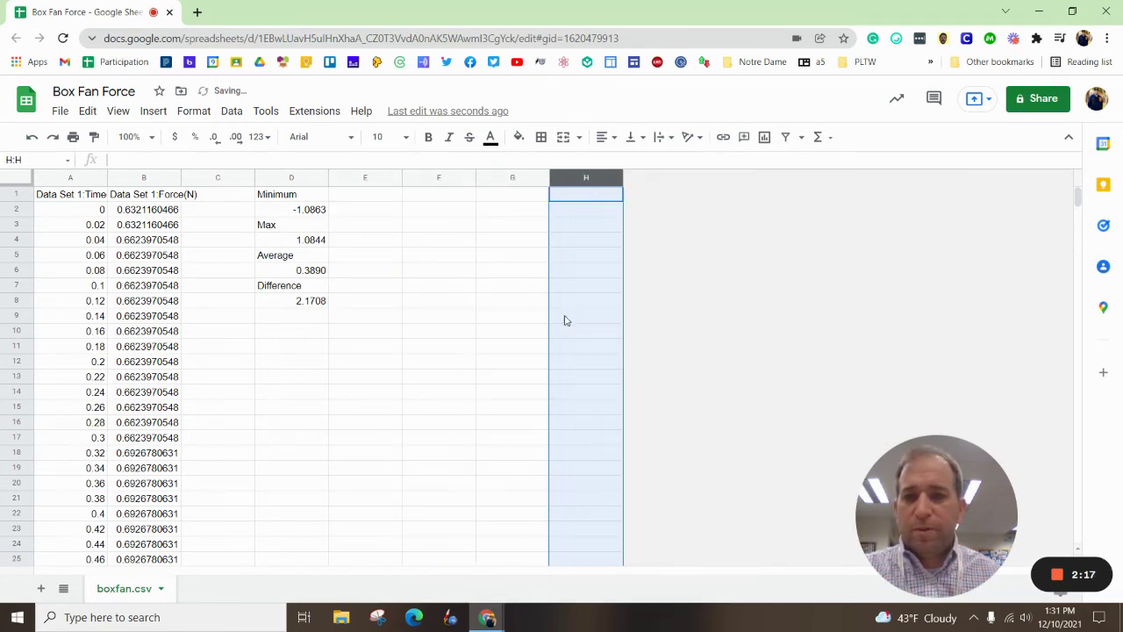
Insert a line chart of the force data in column B and place it below the summary statistics, starting around row 9.
left_click(145, 180)
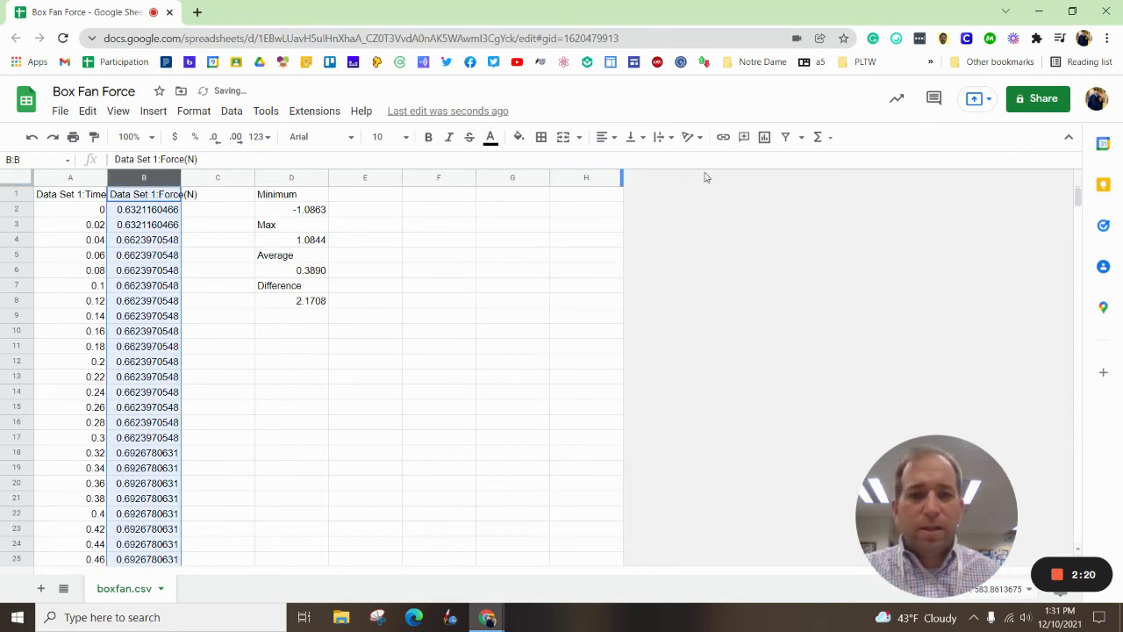
left_click(765, 145)
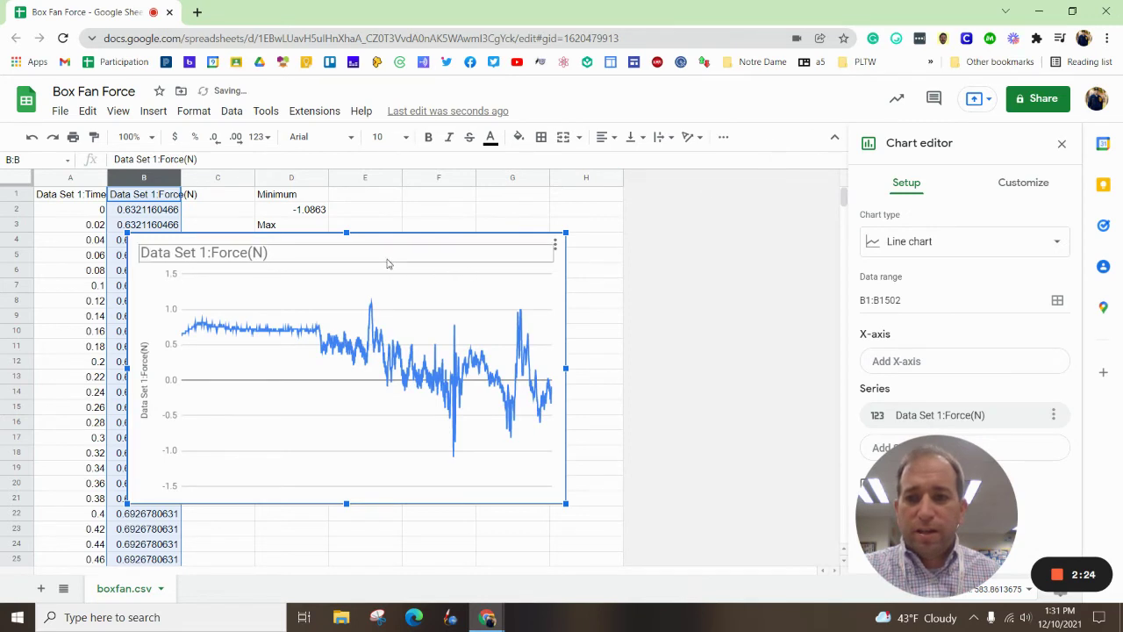
left_click_drag(452, 260, 512, 351)
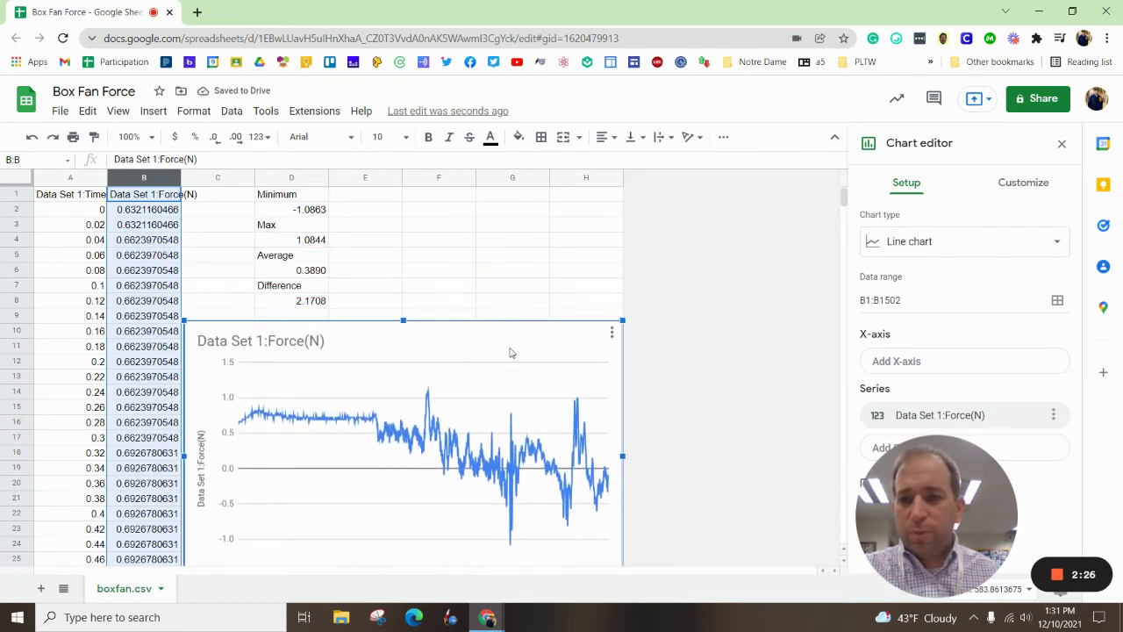
scroll(512, 351, "down", 1)
left_click(423, 279)
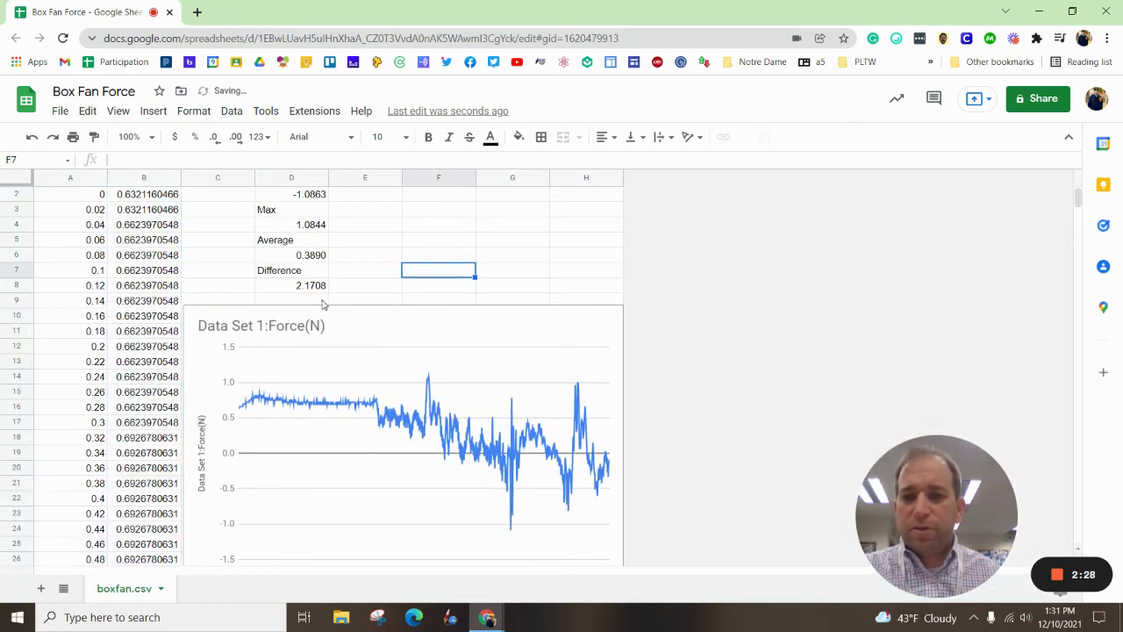
scroll(315, 298, "up", 1)
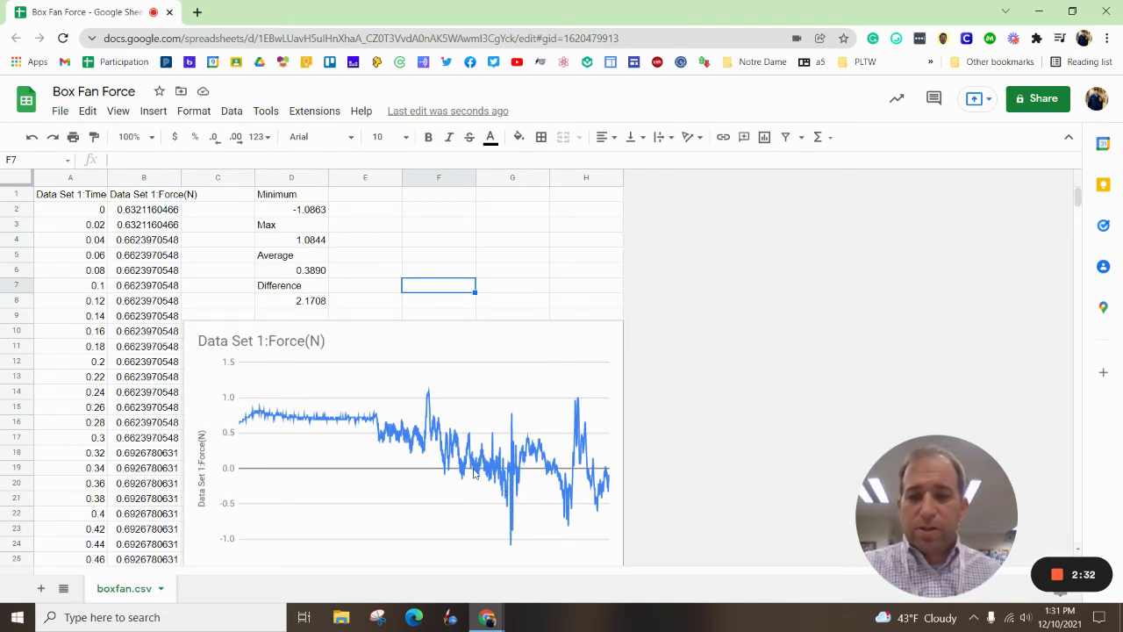
Make all the summary labels and values in column D bold.
left_click(289, 178)
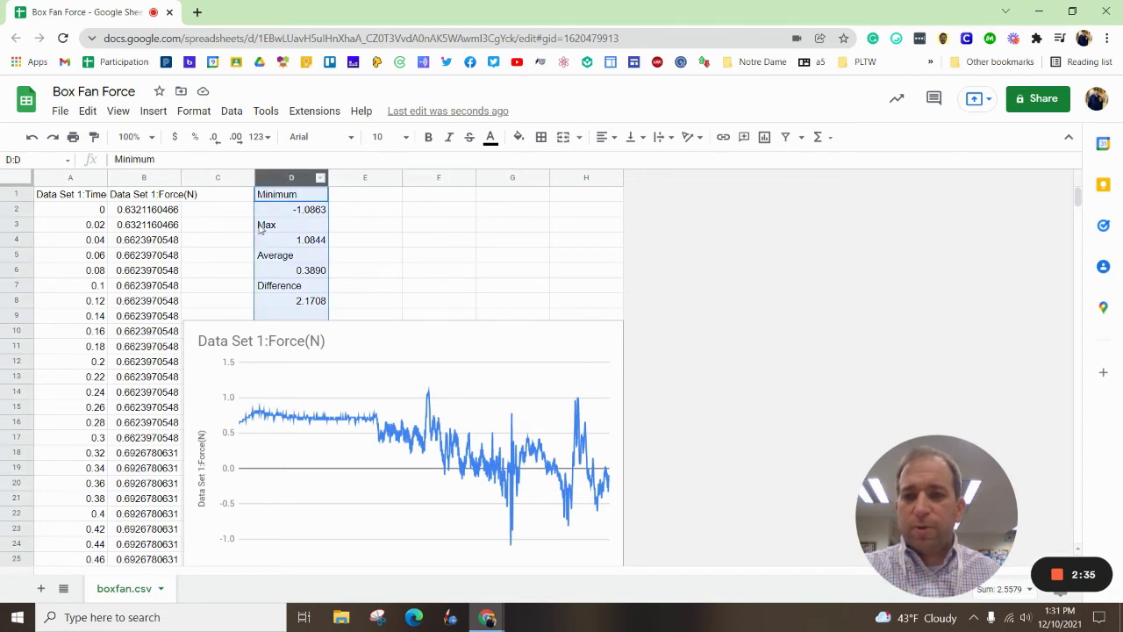
left_click(428, 137)
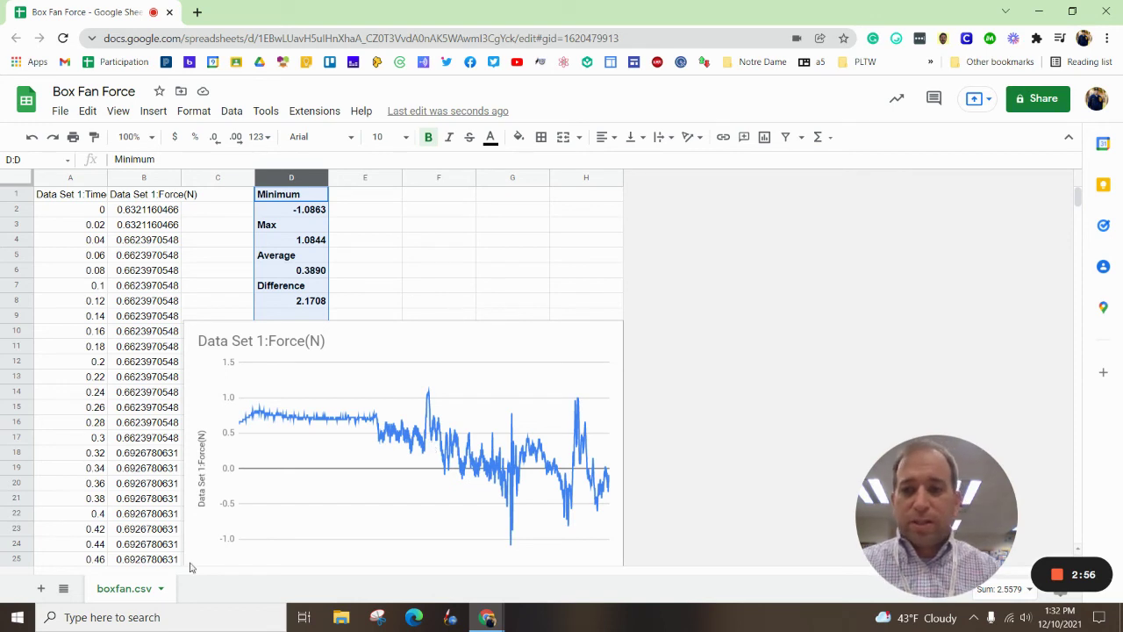
left_click(307, 273)
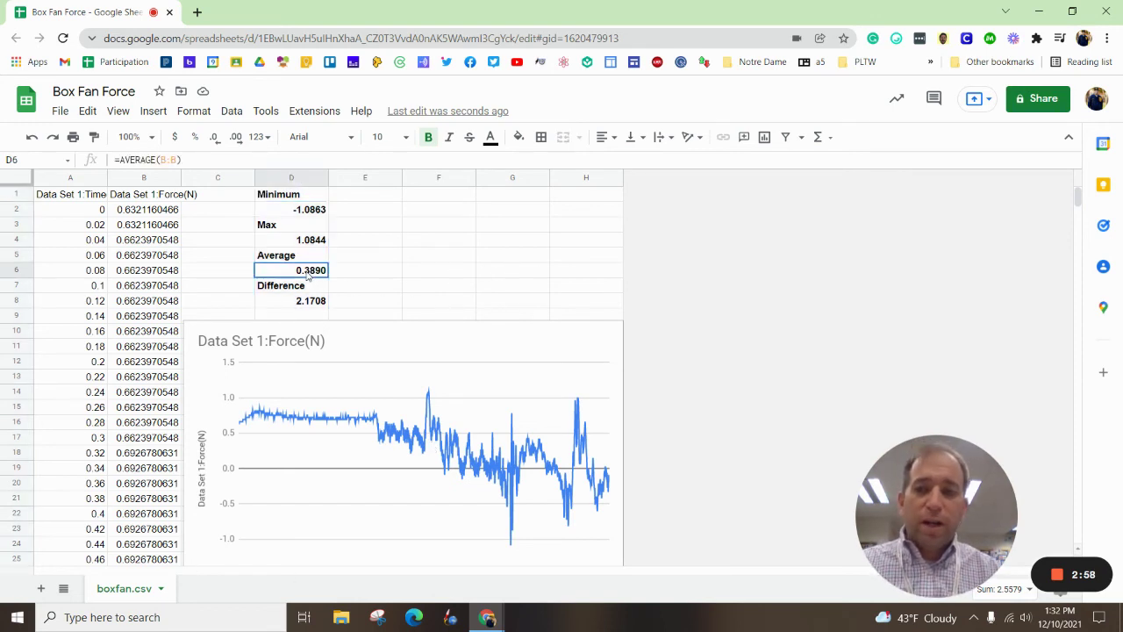